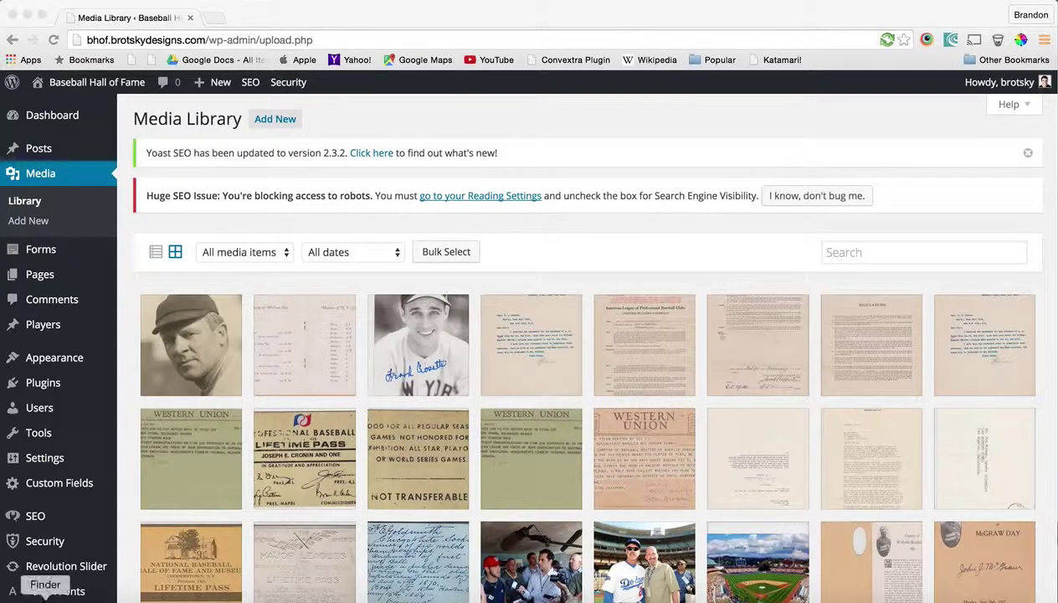
Upload the 158 KB headshot JPG from the headshot folder to the Media Library and open its attachment details
left_click(45, 597)
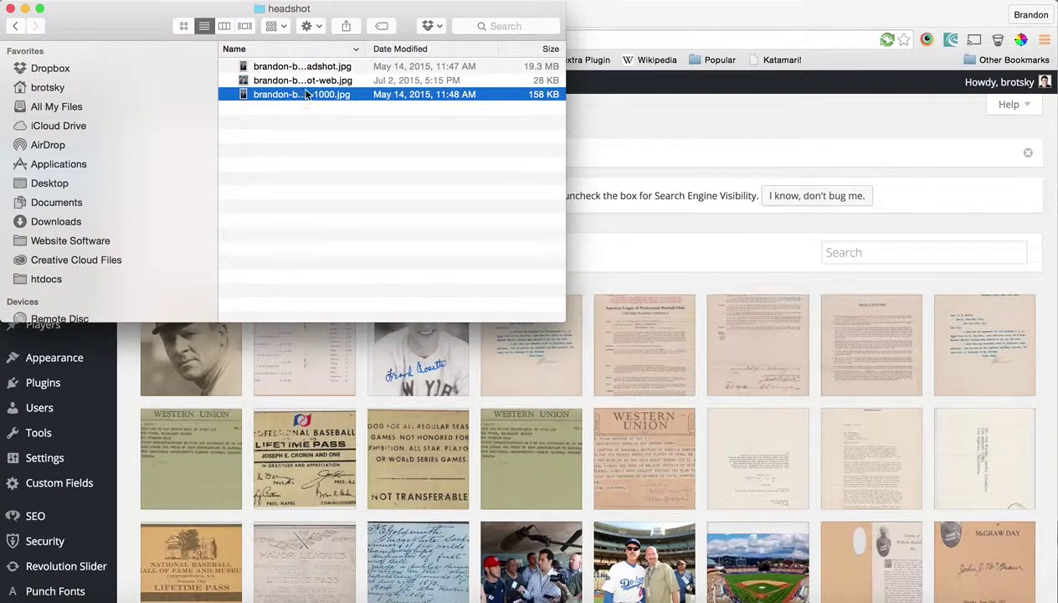
left_click_drag(285, 93, 614, 298)
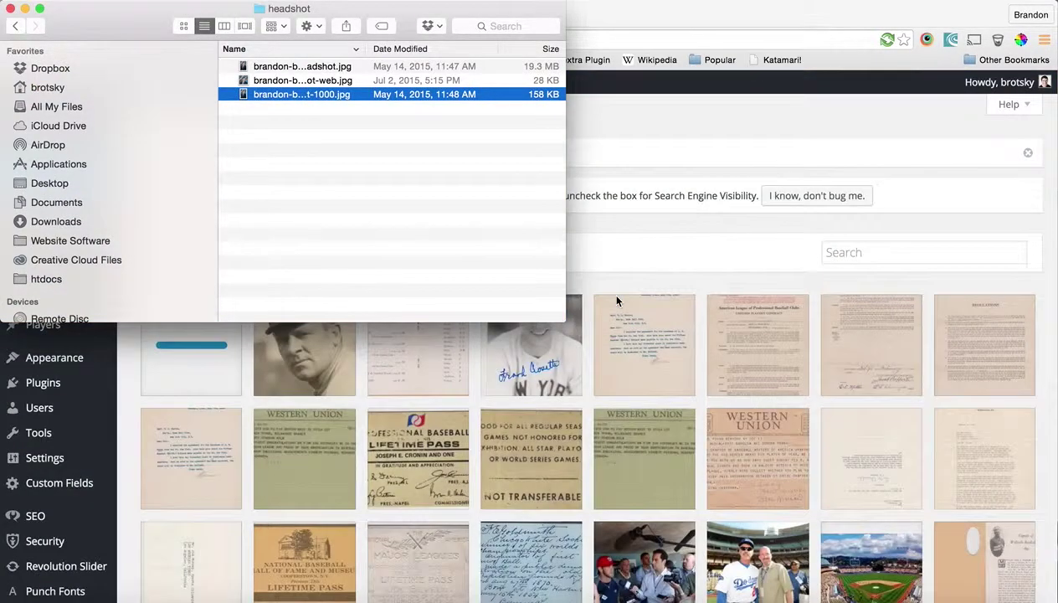
left_click(624, 260)
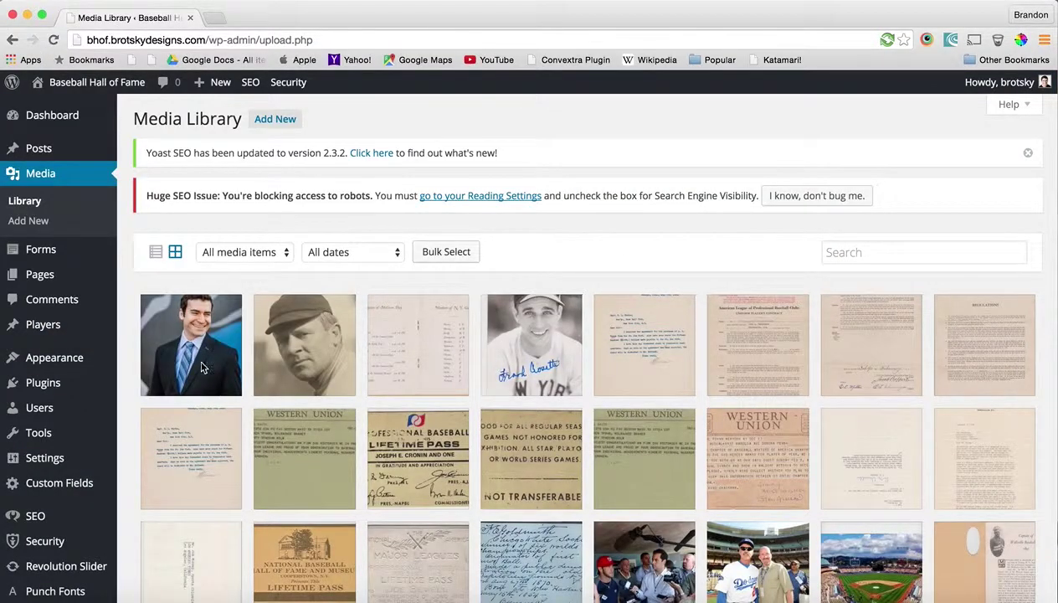
left_click(215, 366)
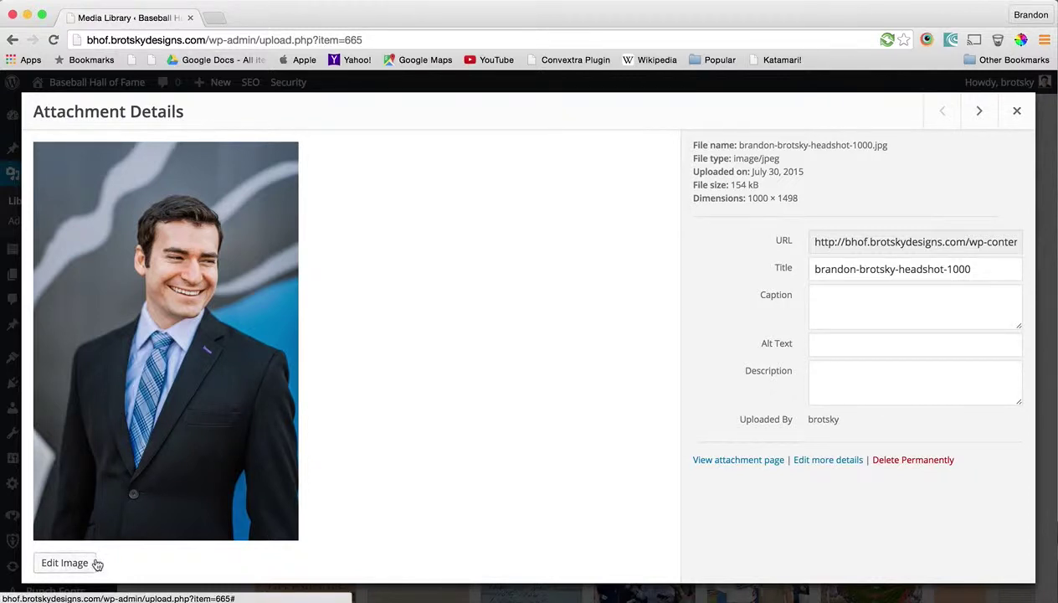
left_click(79, 565)
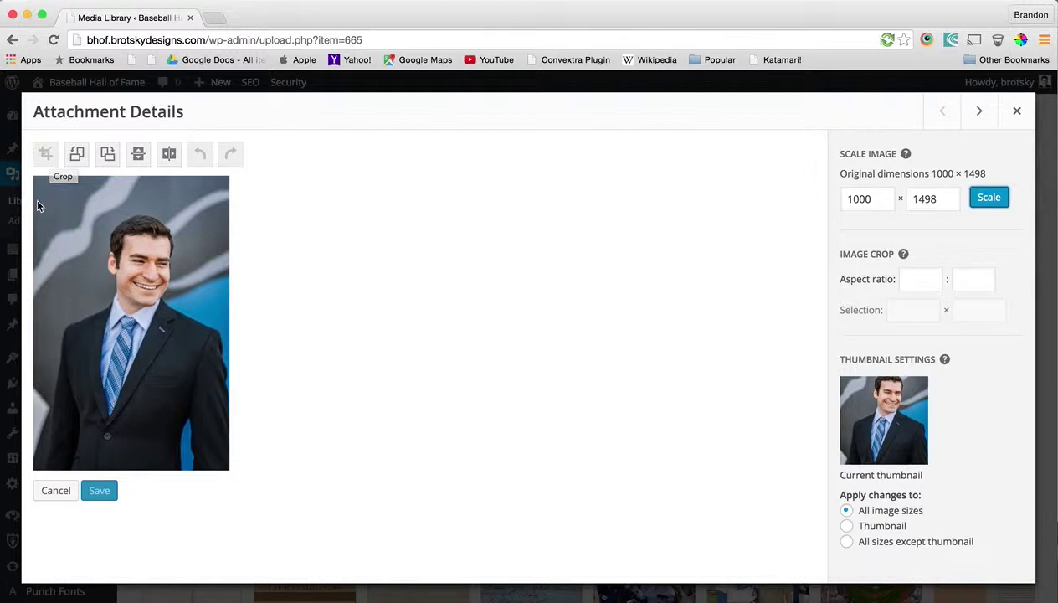
left_click_drag(40, 211, 236, 345)
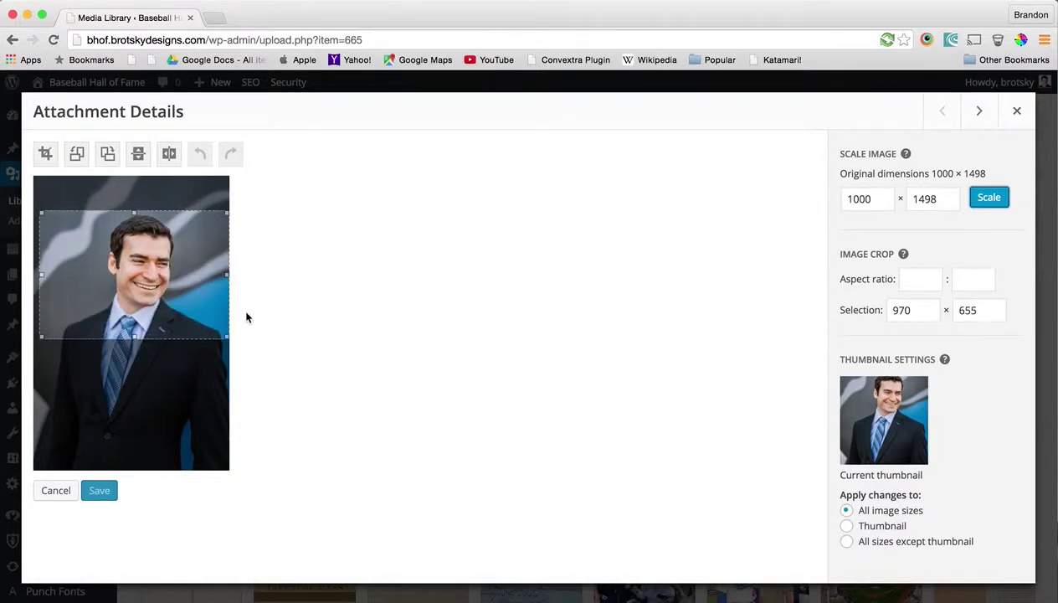
left_click(45, 154)
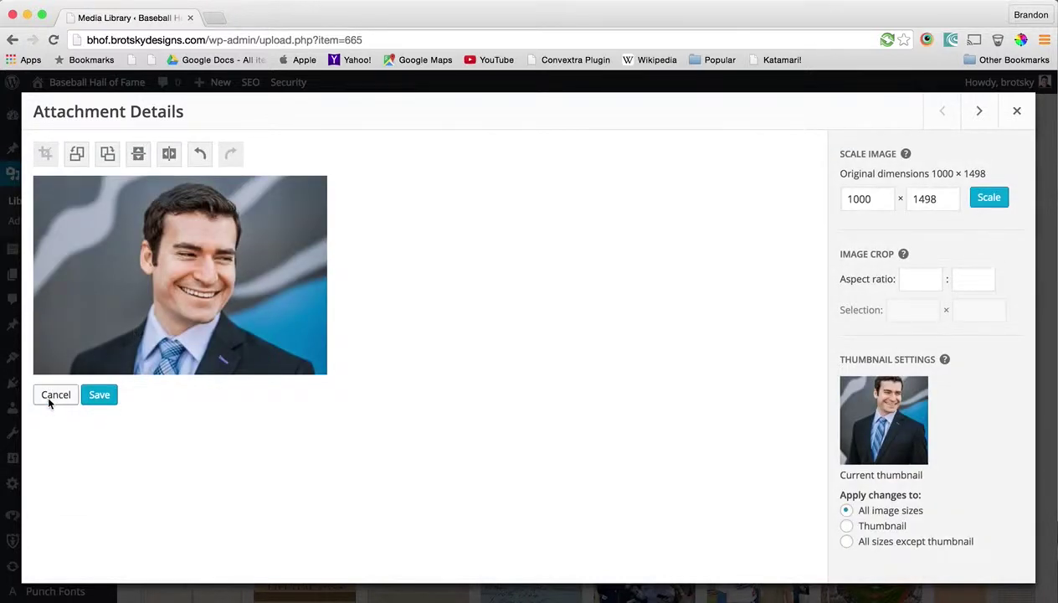
left_click(48, 398)
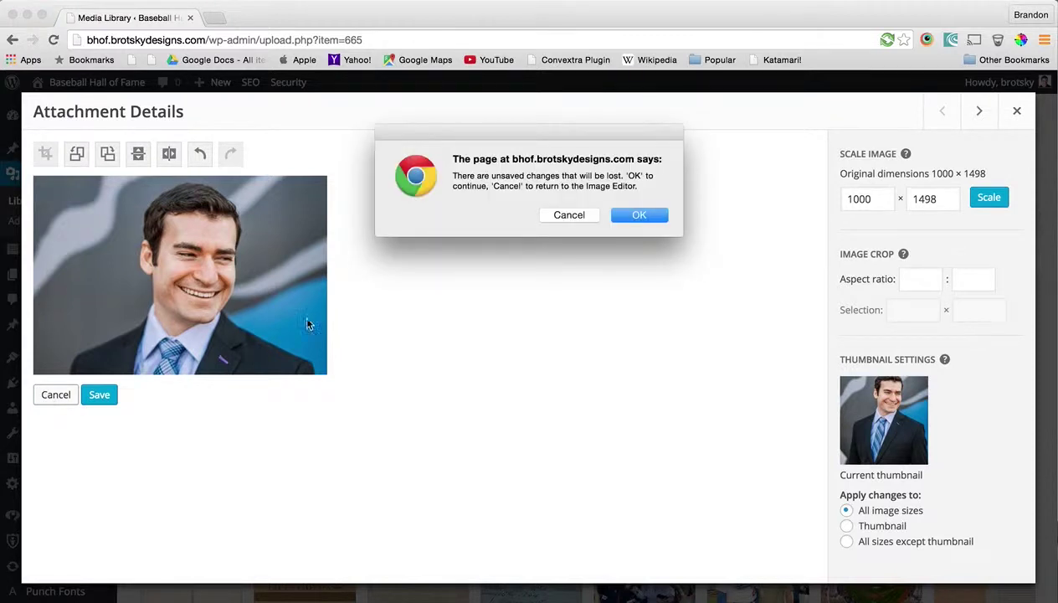
left_click(640, 216)
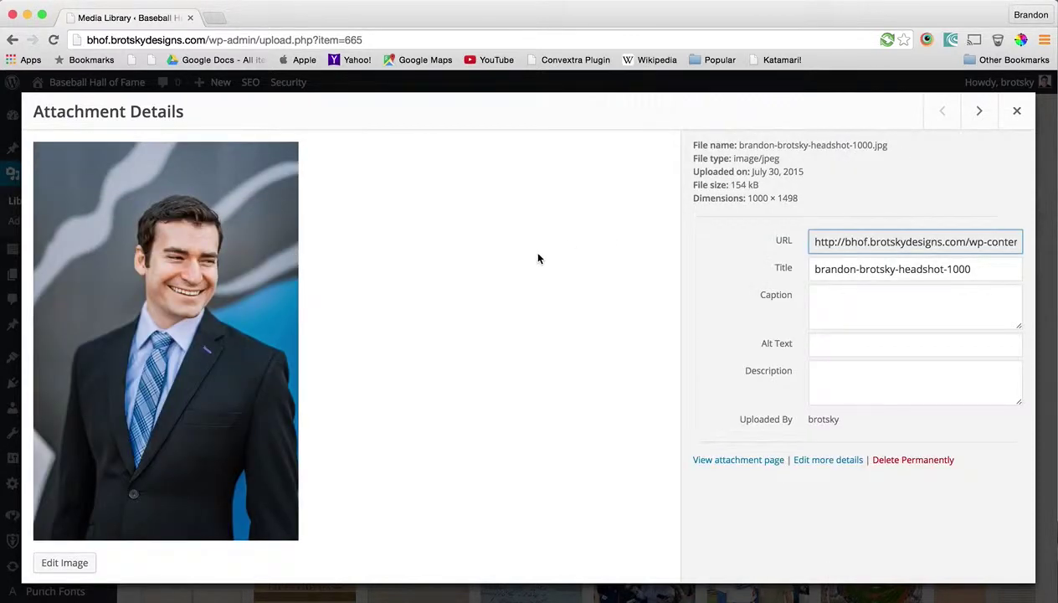
Open the headshot for image editing and enter a 1:1 crop aspect ratio
left_click(79, 563)
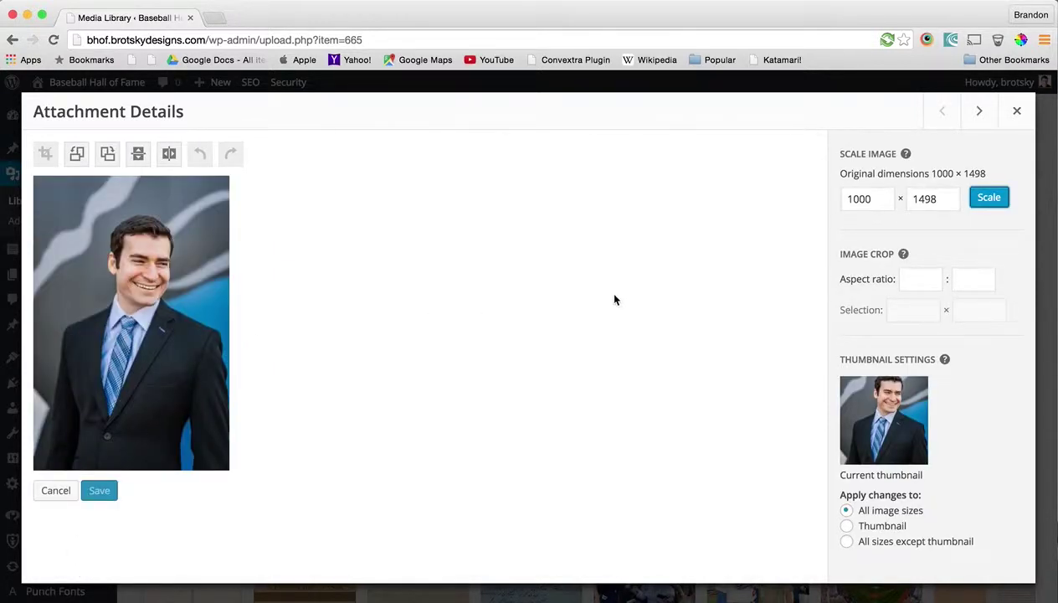
left_click(916, 283)
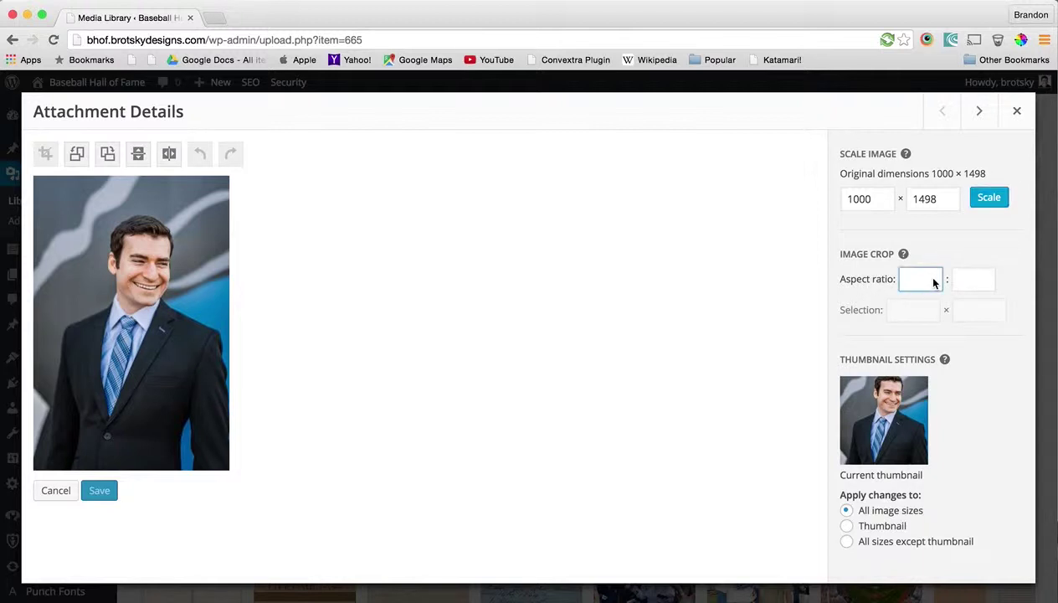
type("1")
key("Tab")
type("1")
Set the crop aspect ratio to 4:3 and check the help text for image cropping
left_click(936, 286)
key("BackSpace")
type("4")
left_click(980, 286)
key("BackSpace")
type("3")
left_click(957, 245)
left_click(903, 254)
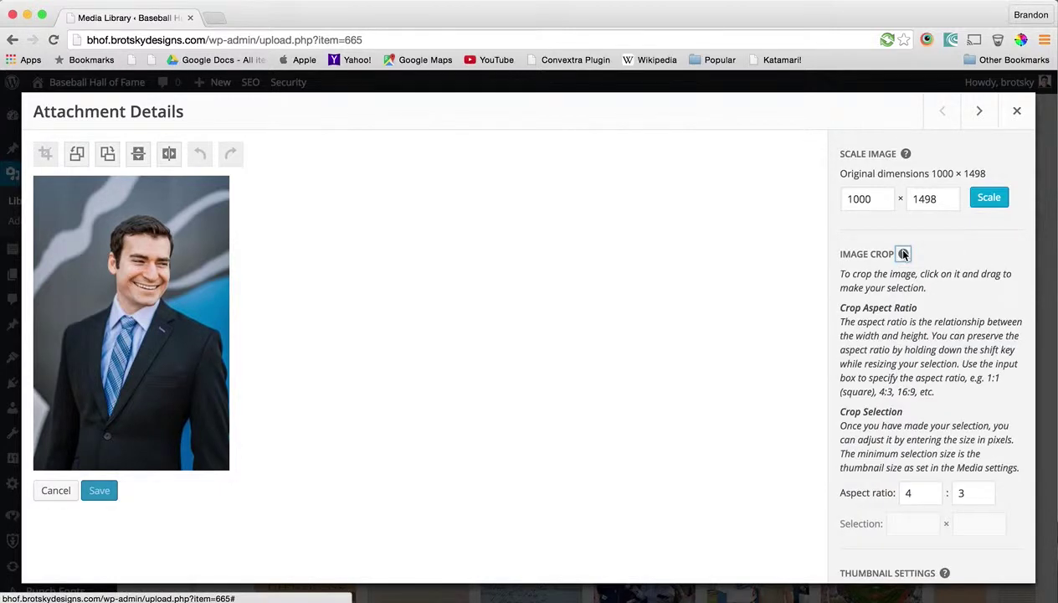
left_click(903, 254)
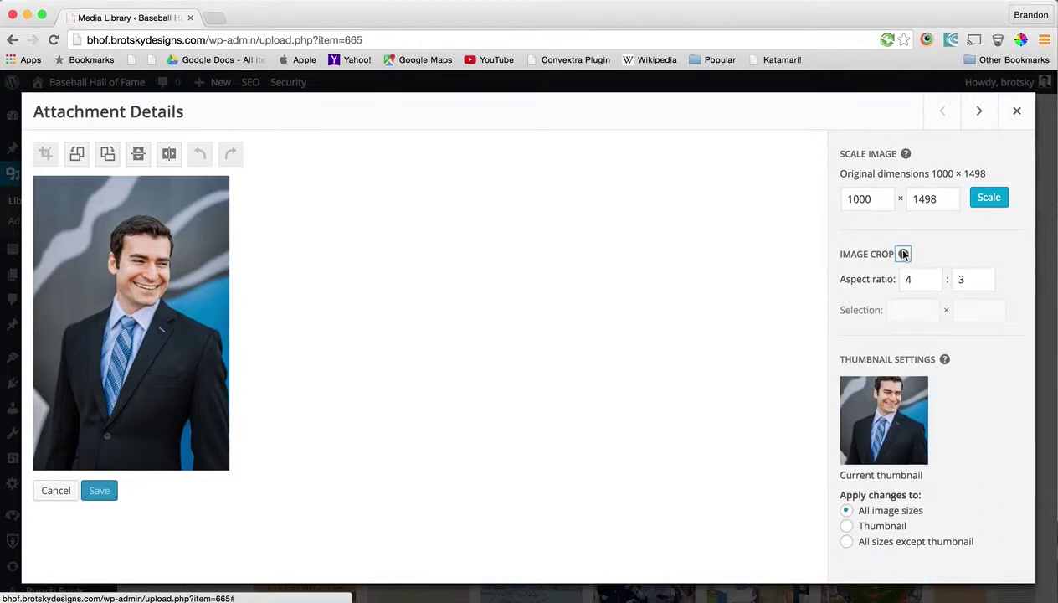
Crop the headshot to a 4:3 selection of about 906 × 682 pixels around the head and shoulders
left_click_drag(55, 217, 223, 330)
left_click(59, 208)
left_click_drag(53, 203, 208, 345)
mouse_move(170, 270)
left_mouse_down()
mouse_move(157, 300)
mouse_move(156, 273)
mouse_move(170, 277)
left_mouse_up()
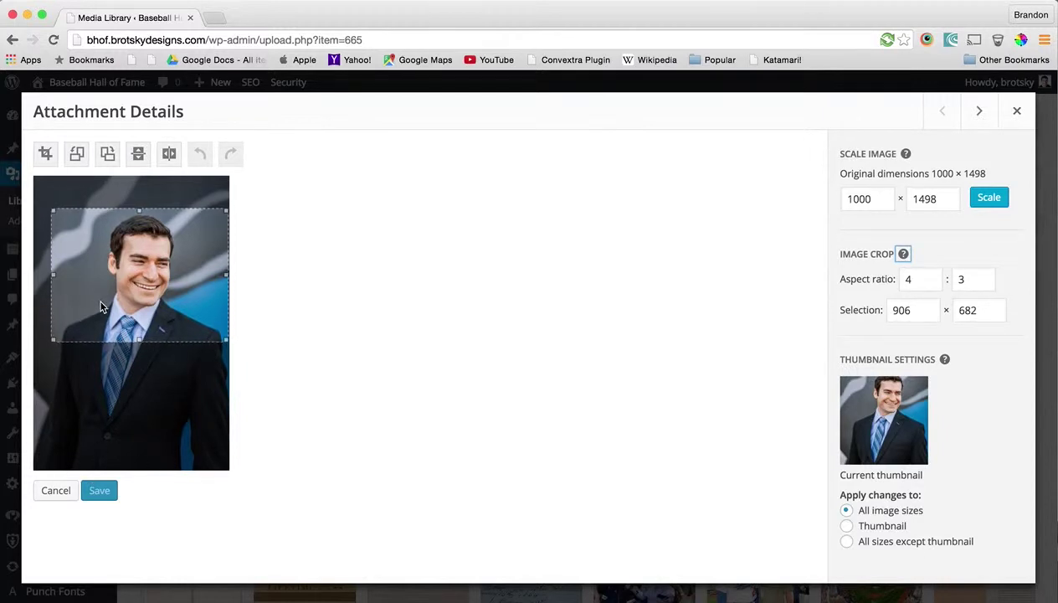
left_click(49, 159)
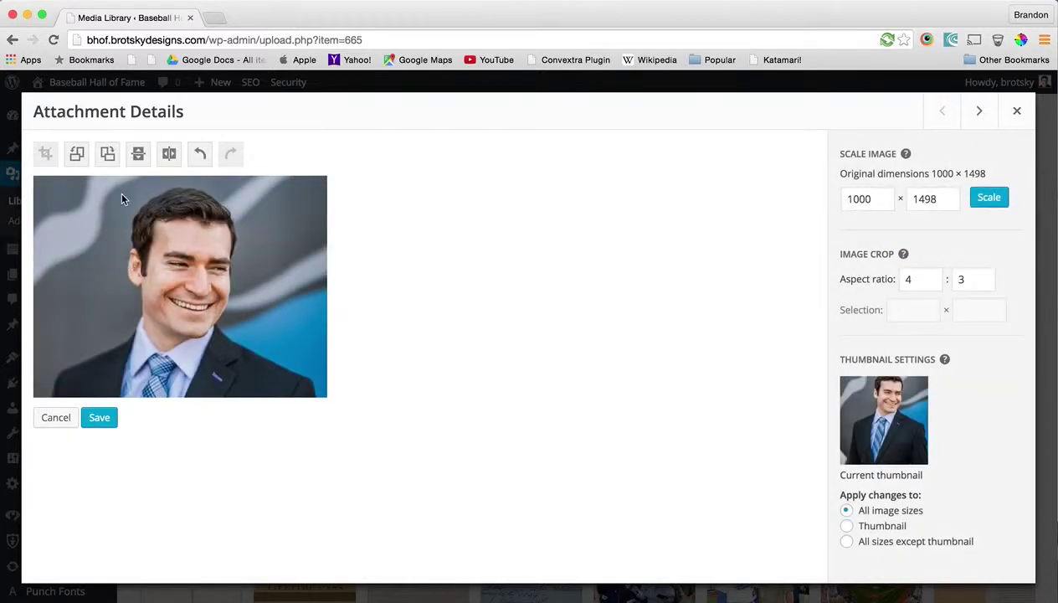
Try rotating the cropped image counterclockwise and back, and flipping it vertically and horizontally and back
left_click(78, 154)
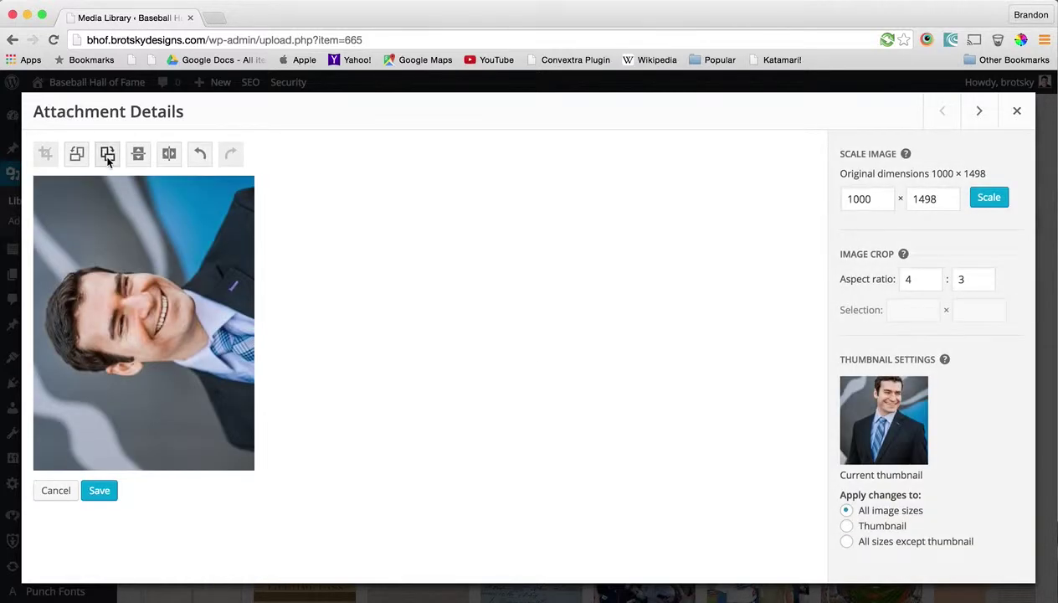
left_click(107, 157)
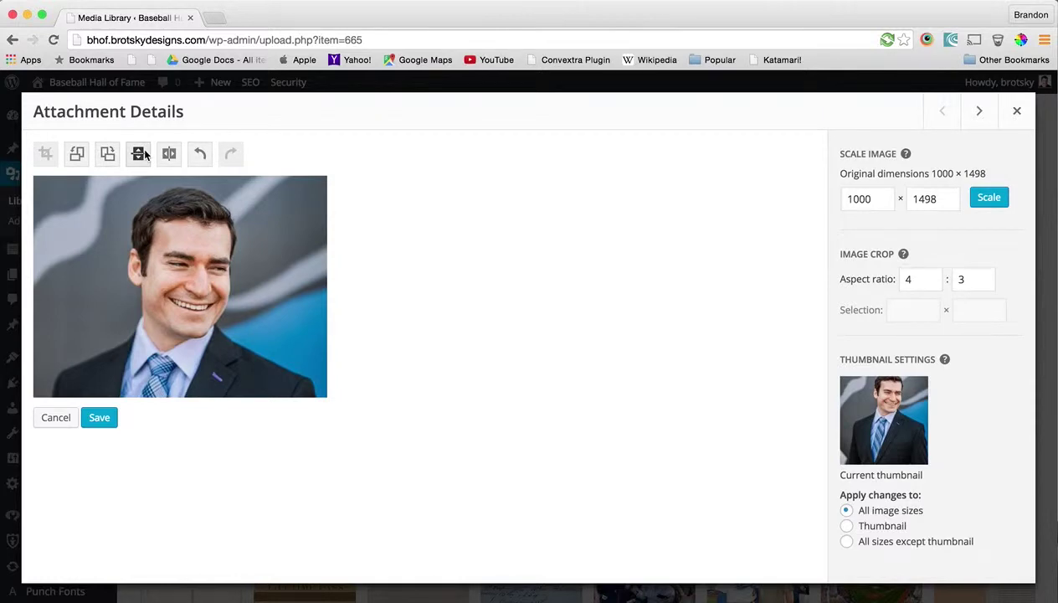
left_click(139, 154)
left_click(144, 154)
left_click(171, 154)
left_click(172, 154)
Check the help text for image scaling and save the cropped headshot for all image sizes
left_click(906, 154)
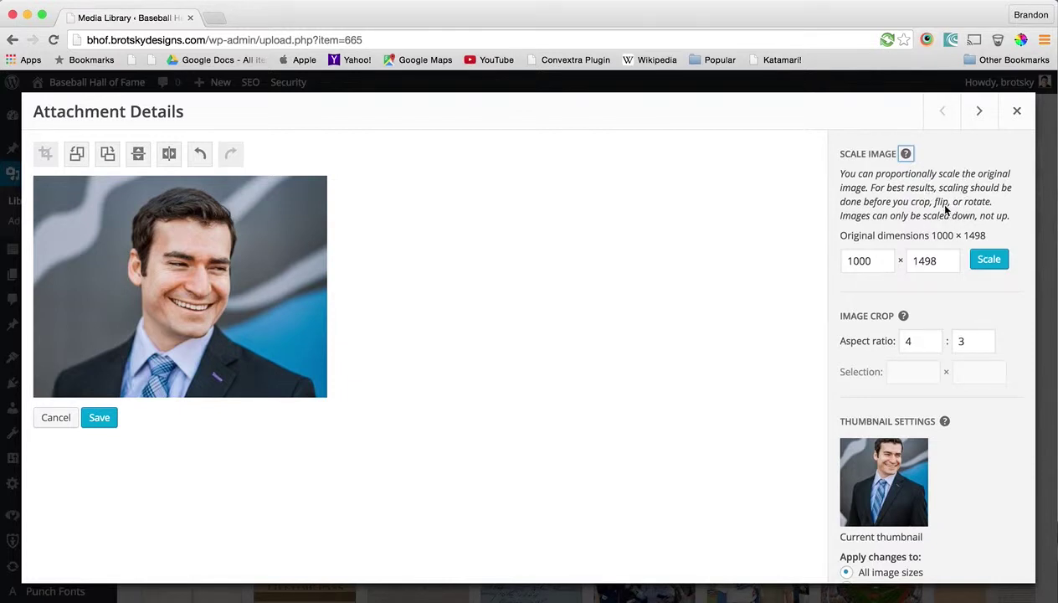
left_click(107, 423)
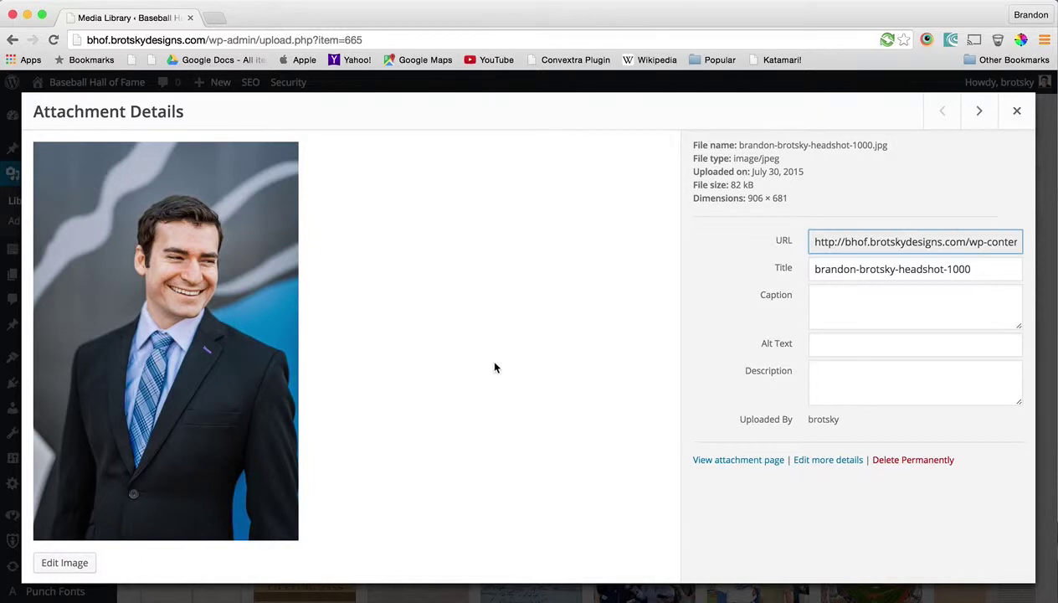
Copy the saved image's URL, view the file in a new browser tab, and return to the attachment details
left_click(914, 243)
key("super+c")
key("super+t")
key("super+v")
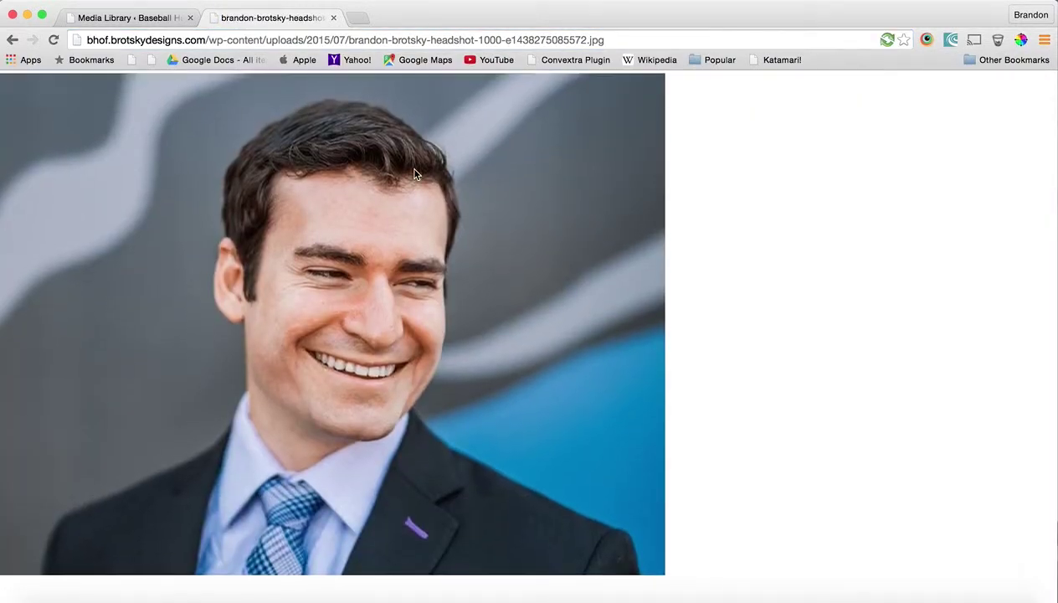
left_click(334, 18)
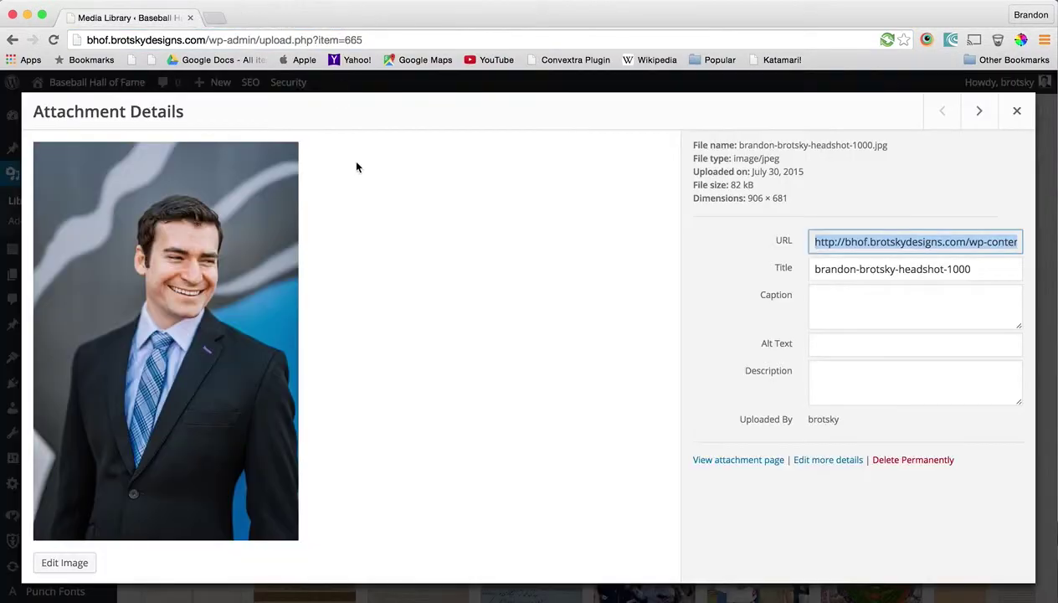
left_click(379, 227)
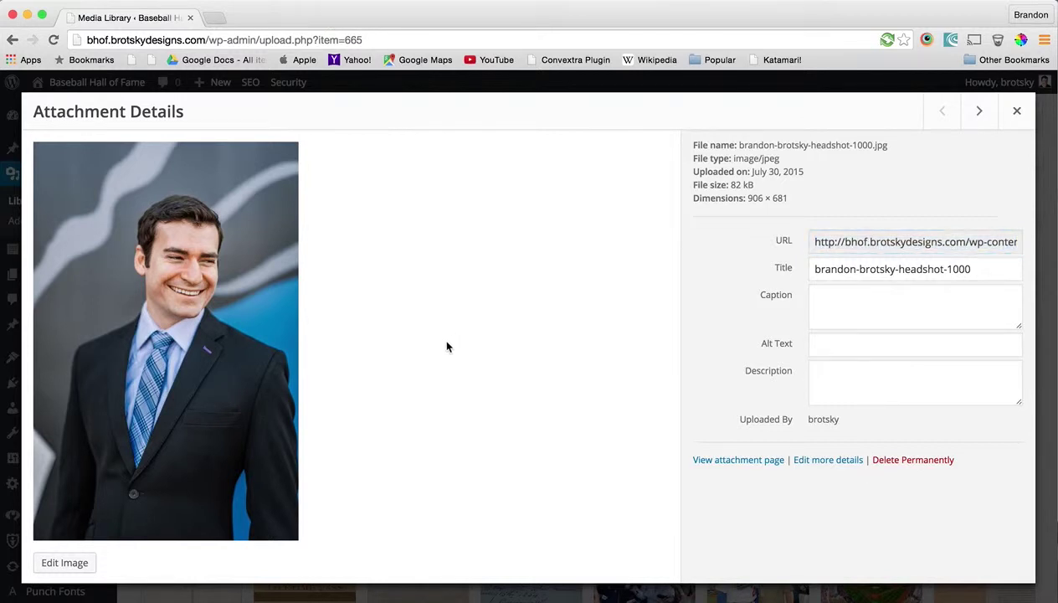
View the headshot's attachment page on the site and return to the Media Library
left_click(753, 461)
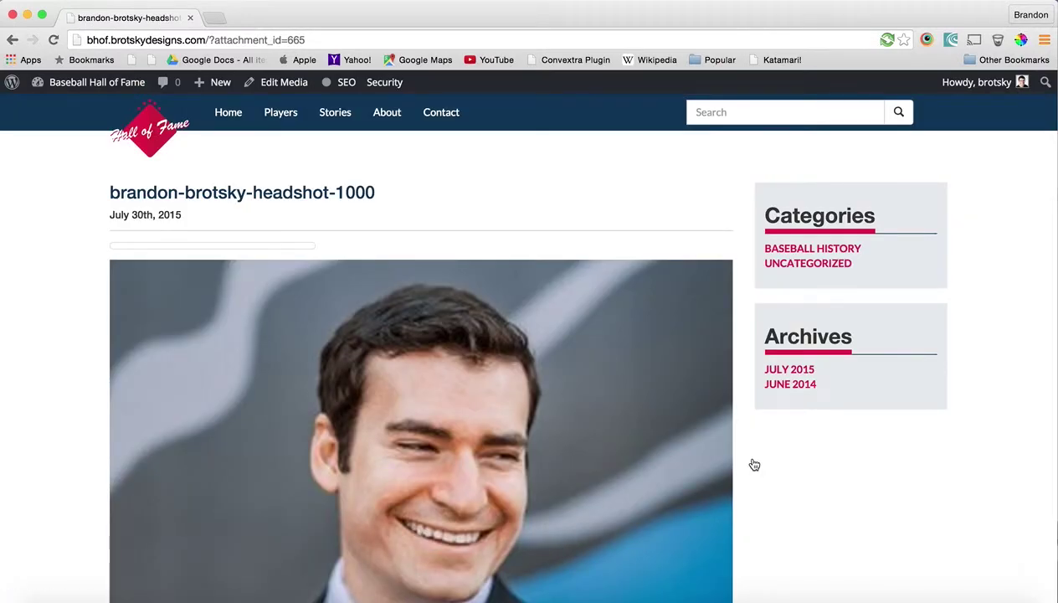
scroll(756, 520, "down", 5)
scroll(756, 520, "up", 3)
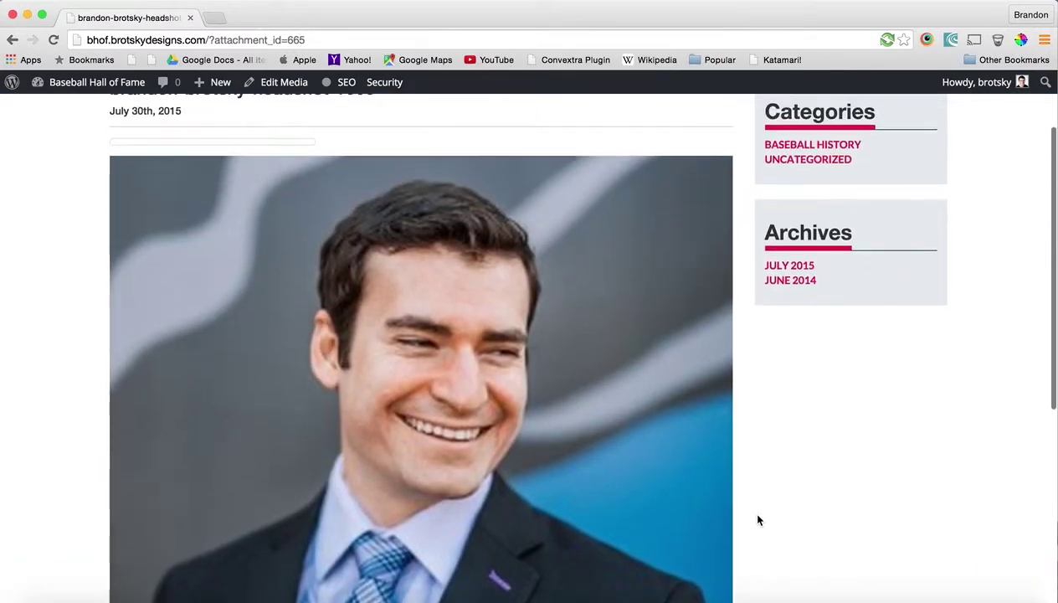
scroll(757, 519, "up", 2)
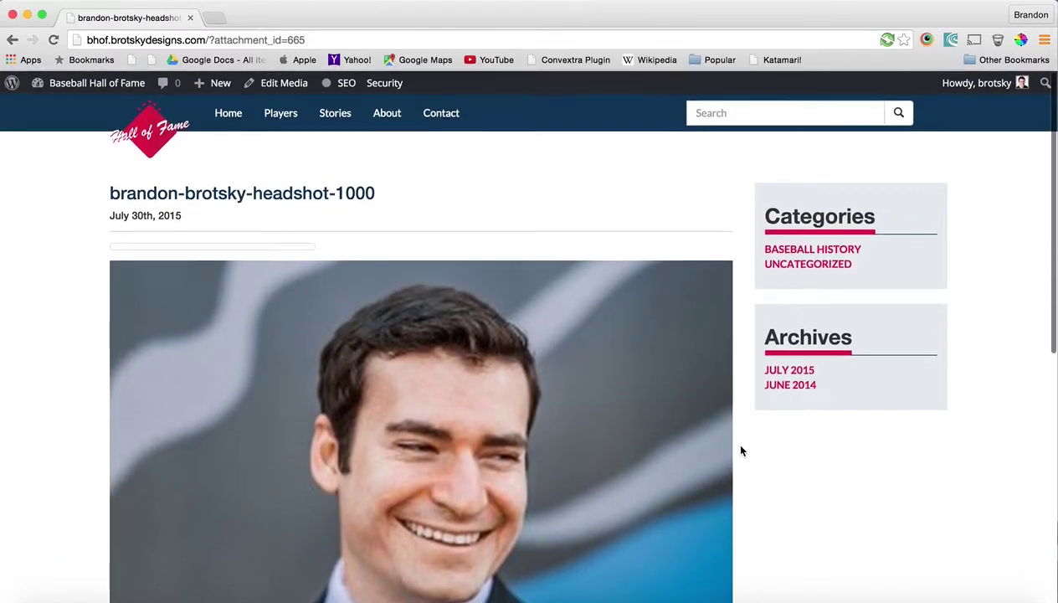
scroll(739, 451, "left", 5)
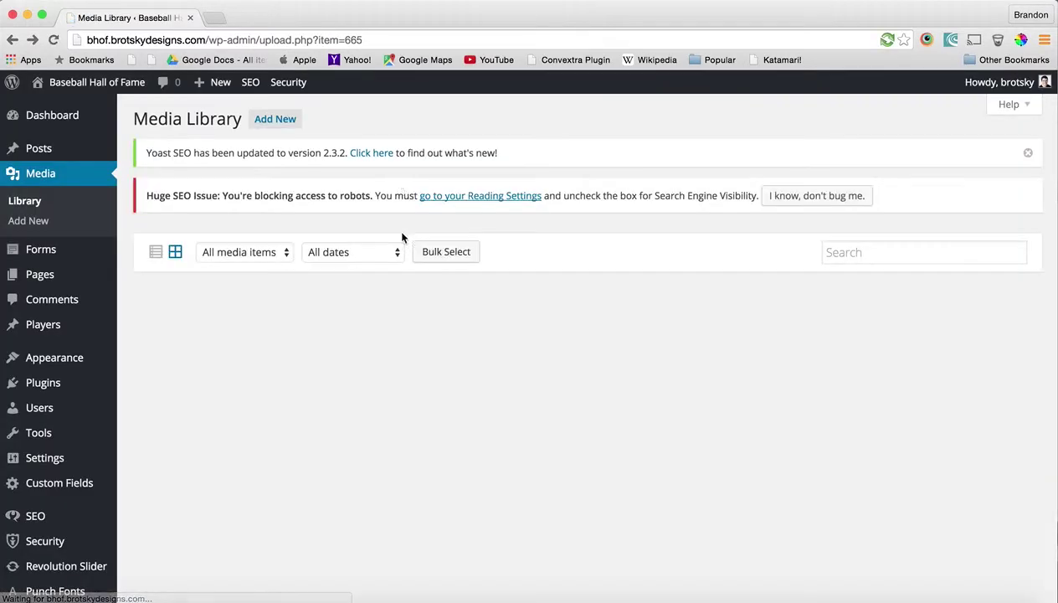